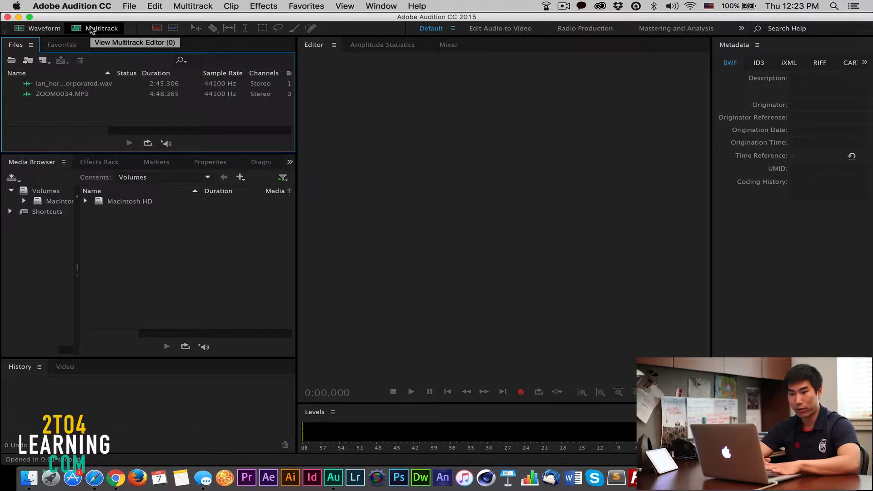
Step: Start a new multitrack session and set its folder location to the Audition folder inside 2-4 Learning on the Desktop
{"action": "left_click", "coordinate": [91, 29]}
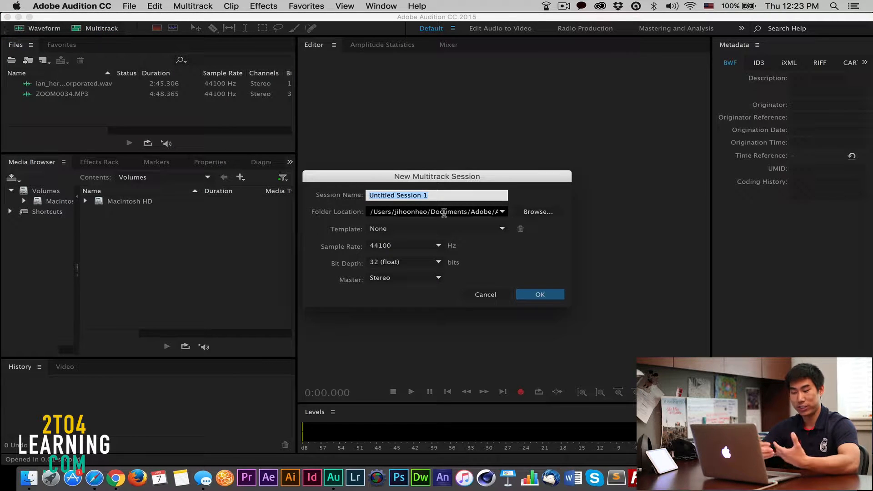
{"action": "left_click", "coordinate": [540, 215]}
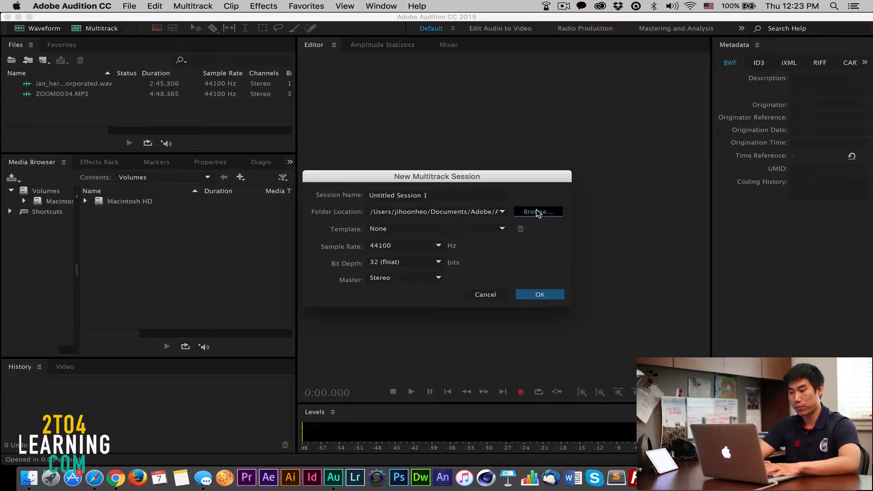
{"action": "left_click", "coordinate": [384, 317]}
{"action": "double_click", "coordinate": [509, 253]}
{"action": "double_click", "coordinate": [503, 248]}
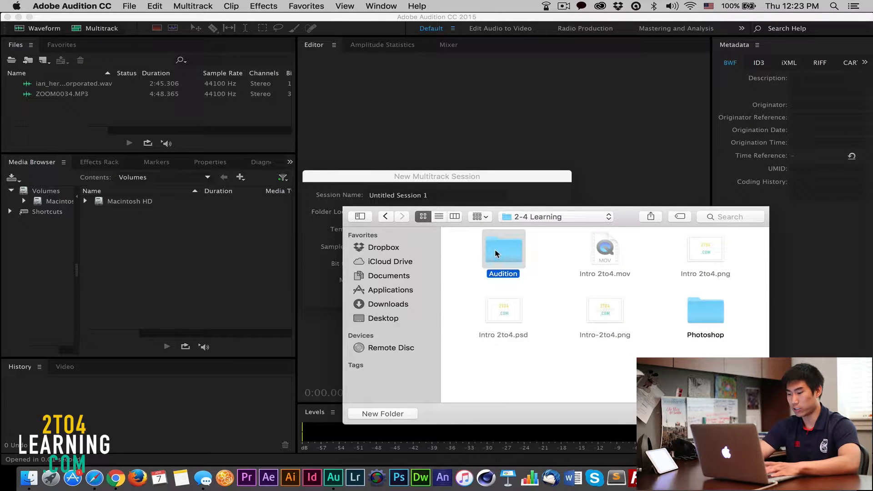
{"action": "key", "text": "Return"}
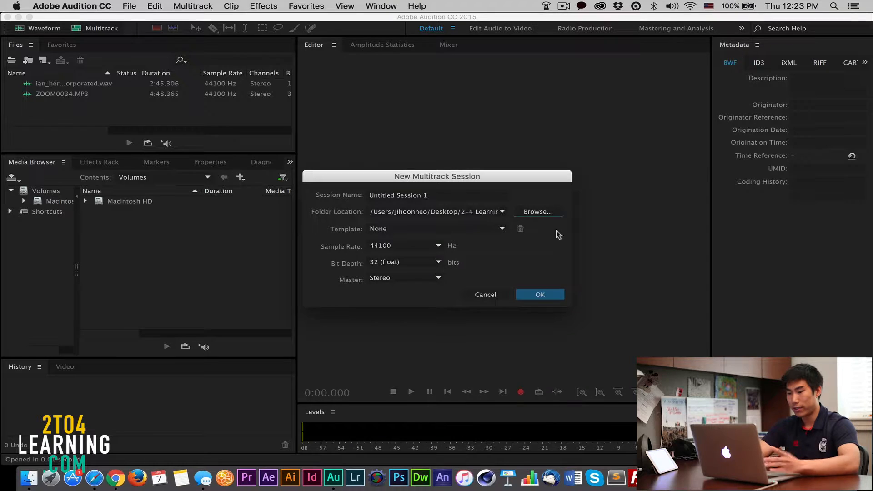
Step: Name the session Multitrack Tutorial and create it with the default template, sample rate, bit depth and stereo master
{"action": "left_click", "coordinate": [444, 199]}
{"action": "key", "text": "super+a"}
{"action": "type", "text": "M"}
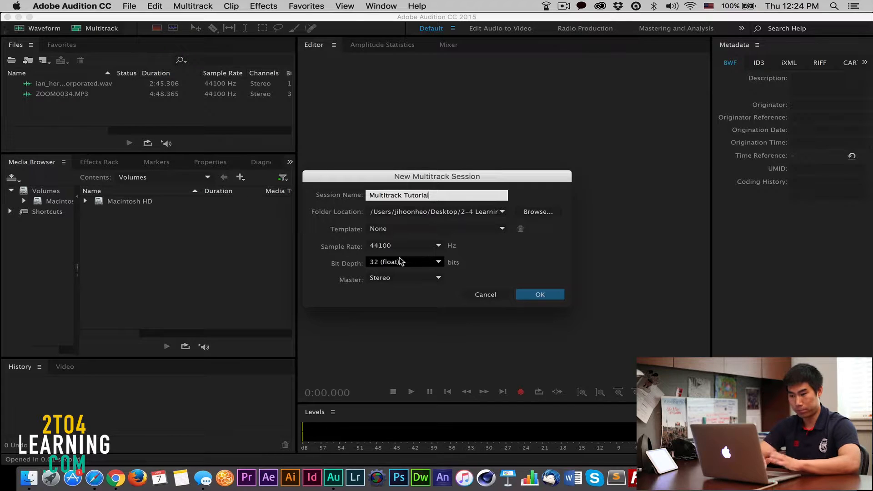
{"action": "left_click", "coordinate": [541, 295]}
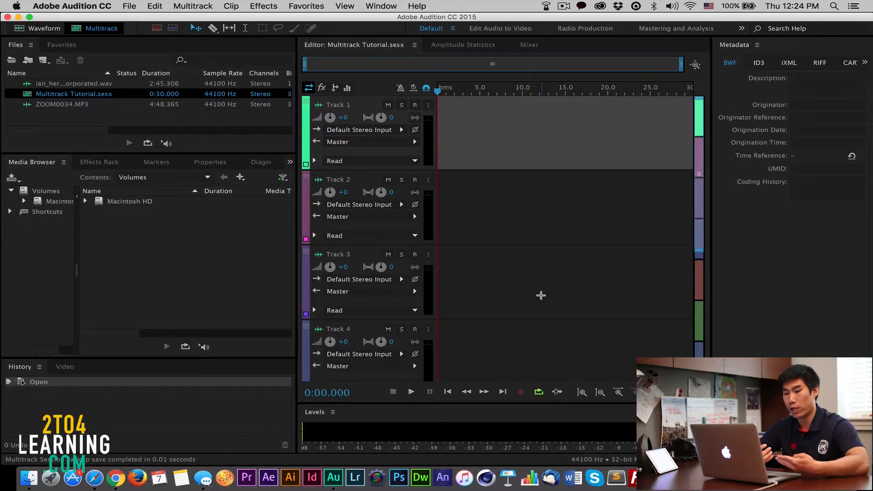
Step: Place ZOOM0034.MP3 on Track 1 and the ian_herzog_summertime_incorporated music file on Track 2, both starting at 0:00
{"action": "left_click", "coordinate": [60, 114]}
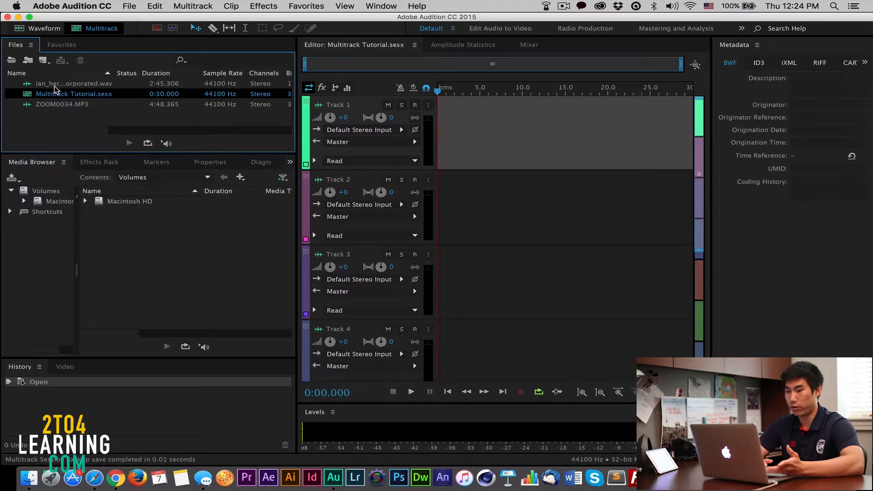
{"action": "left_click", "coordinate": [55, 110]}
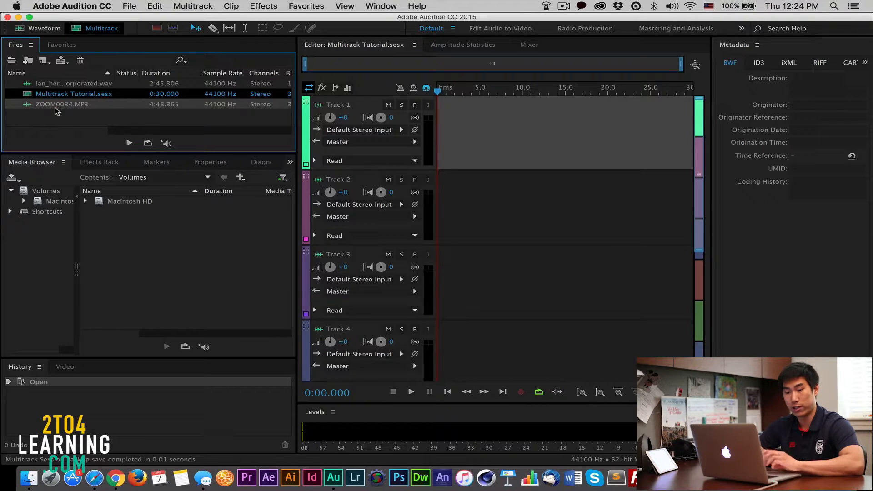
{"action": "left_click_drag", "start_coordinate": [58, 107], "coordinate": [451, 129]}
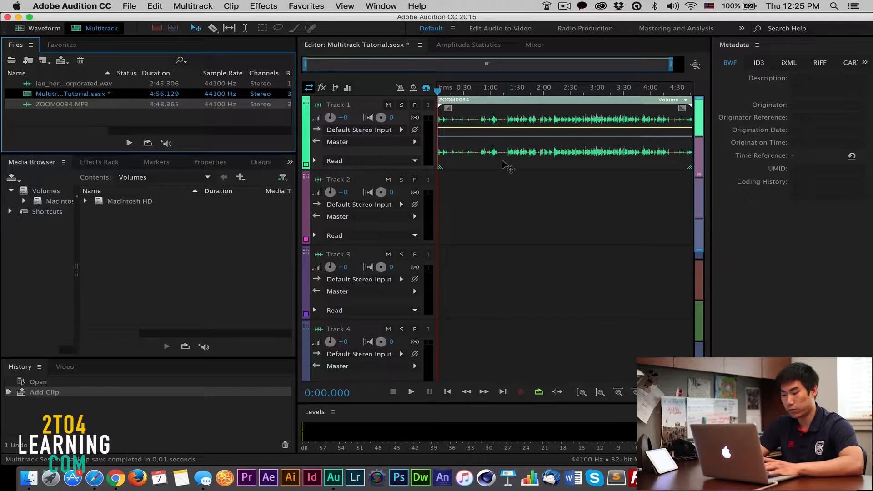
{"action": "left_click", "coordinate": [41, 86]}
{"action": "left_click_drag", "start_coordinate": [40, 86], "coordinate": [433, 209]}
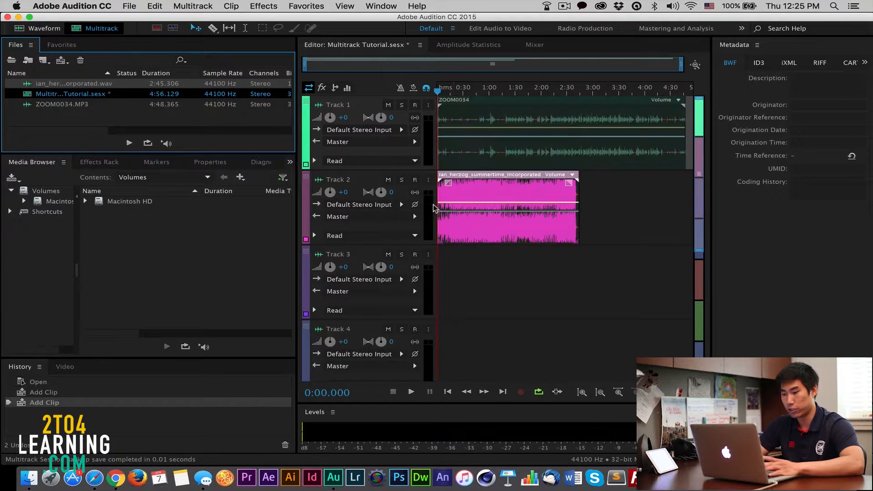
Step: Trim the beginning of the ZOOM0034 clip on Track 1 and place the clip so it starts at about 0:20
{"action": "scroll", "coordinate": [507, 155], "scroll_direction": "up", "scroll_amount": 4}
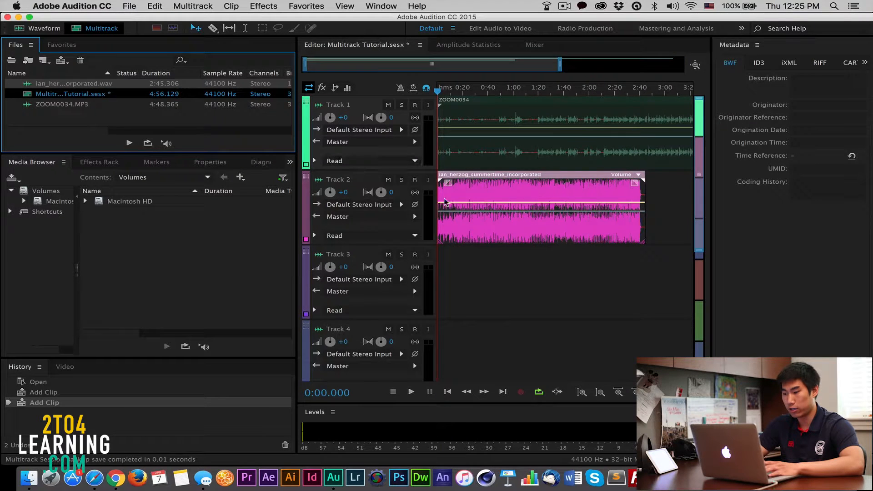
{"action": "left_click", "coordinate": [522, 157]}
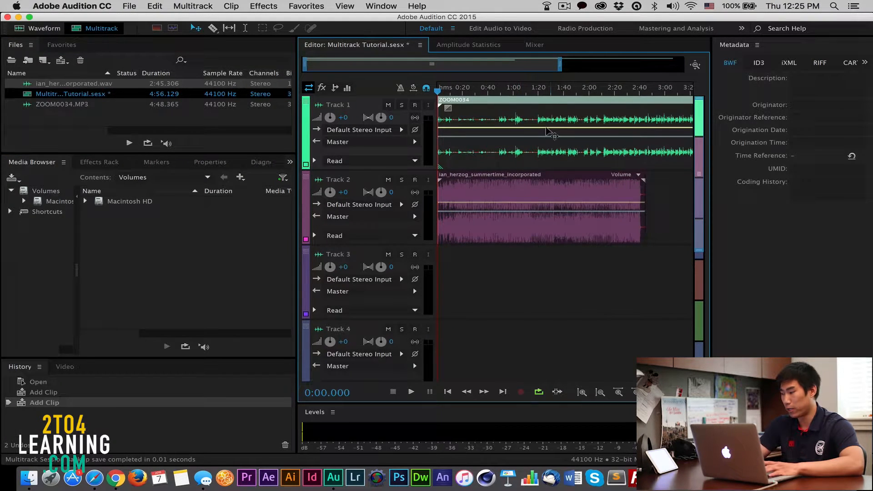
{"action": "scroll", "coordinate": [549, 131], "scroll_direction": "up", "scroll_amount": 2}
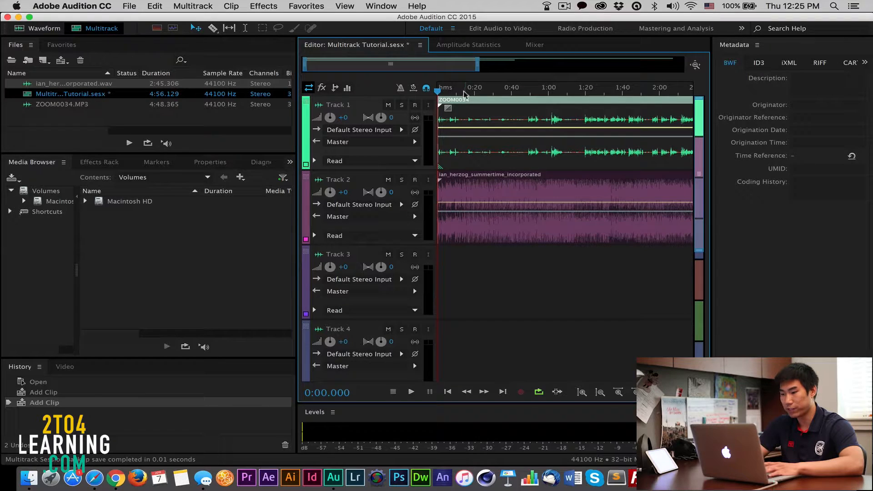
{"action": "left_click_drag", "start_coordinate": [436, 121], "coordinate": [496, 134]}
Step: Play both tracks together from about 0:34 to hear the voice over the music
{"action": "key", "text": "space"}
{"action": "left_click", "coordinate": [499, 90]}
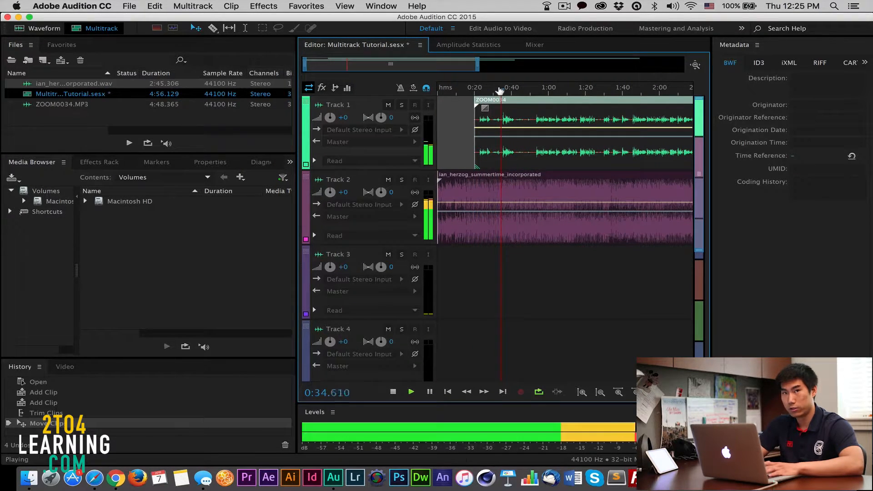
{"action": "key", "text": "space"}
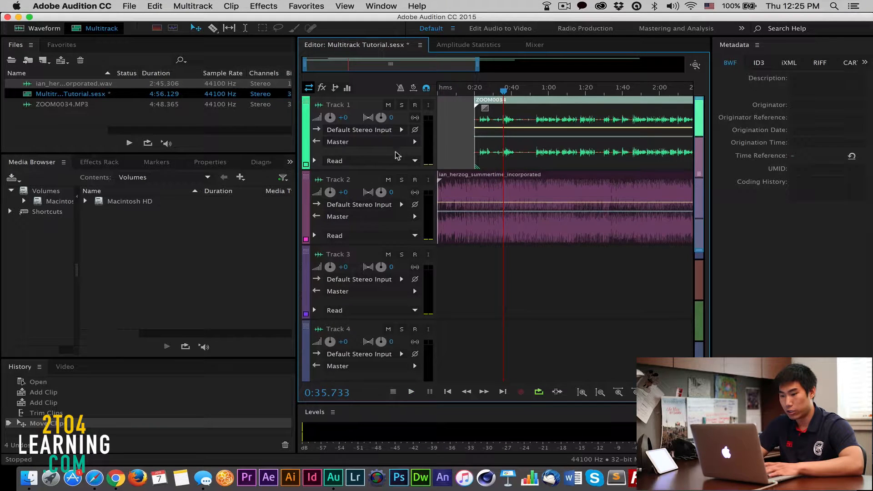
Step: Listen to Track 1 with Track 2 muted and trim the start of the voice clip to about 0:35
{"action": "left_click", "coordinate": [388, 179]}
{"action": "key", "text": "space"}
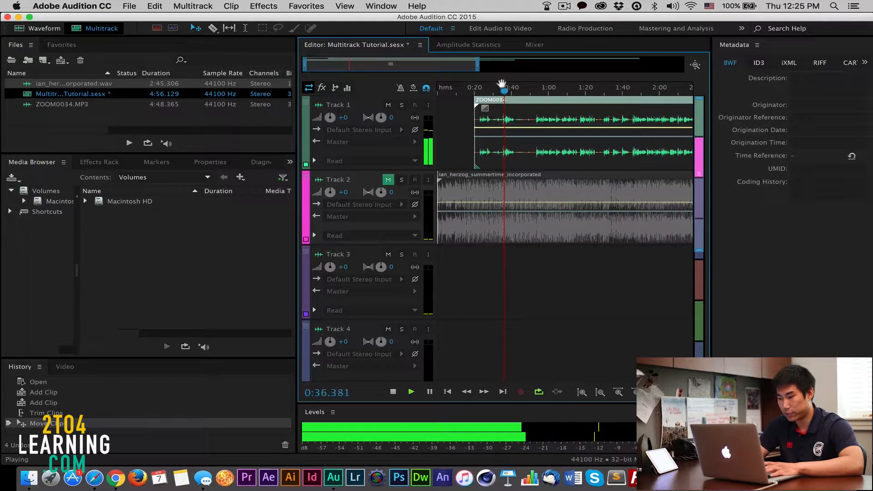
{"action": "scroll", "coordinate": [501, 84], "scroll_direction": "up", "scroll_amount": 4}
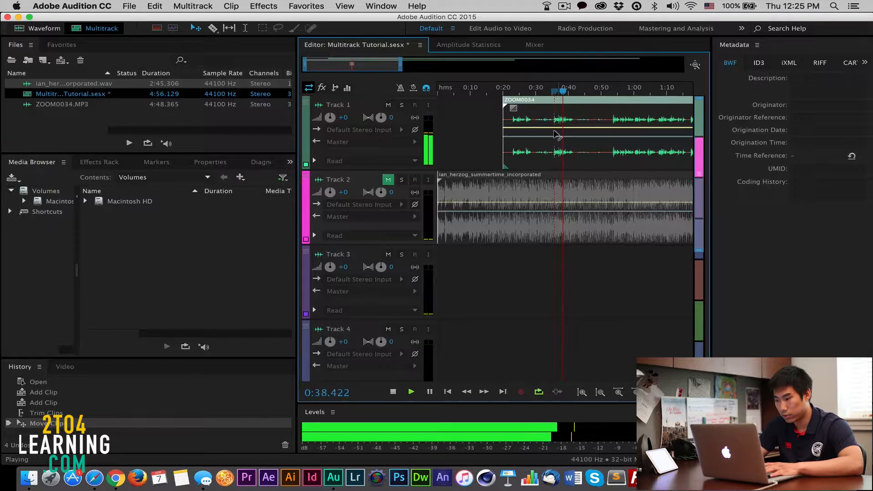
{"action": "scroll", "coordinate": [555, 135], "scroll_direction": "up", "scroll_amount": 2}
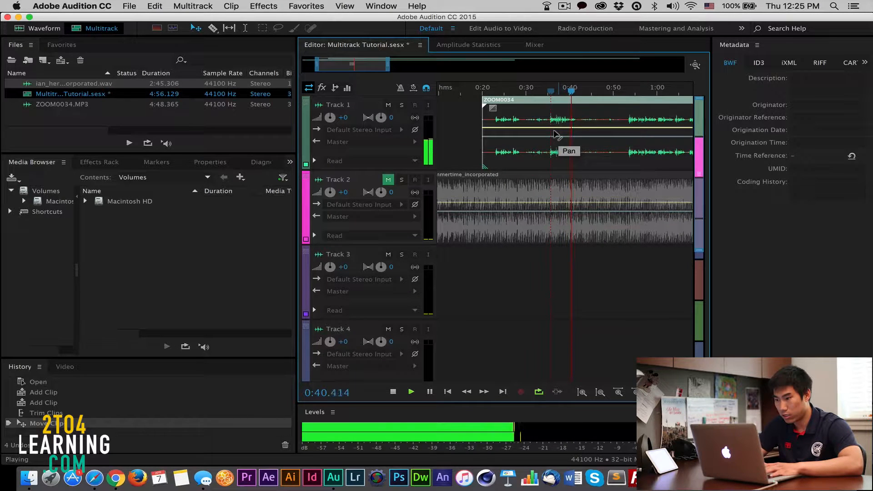
{"action": "key", "text": "space"}
{"action": "left_click_drag", "start_coordinate": [483, 130], "coordinate": [547, 130]}
Step: Split the Track 1 clip at about 0:42 with the Razor and delete the part after the cut
{"action": "left_click", "coordinate": [212, 28]}
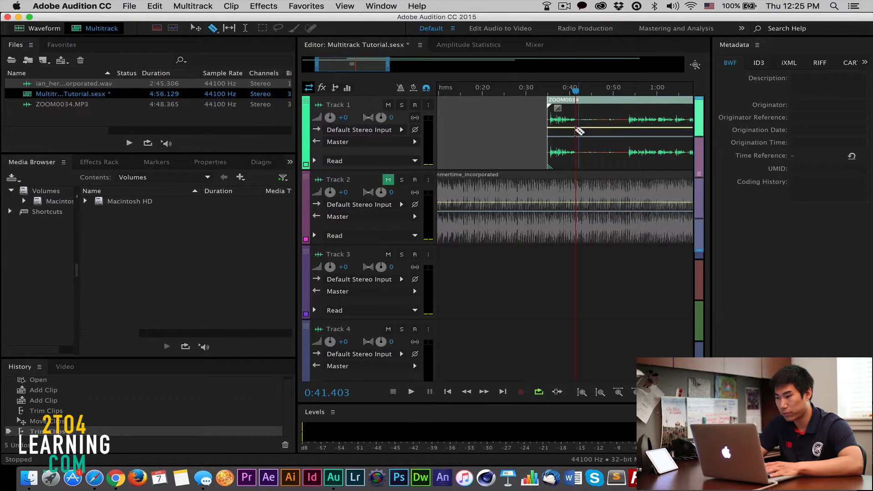
{"action": "left_click", "coordinate": [577, 130]}
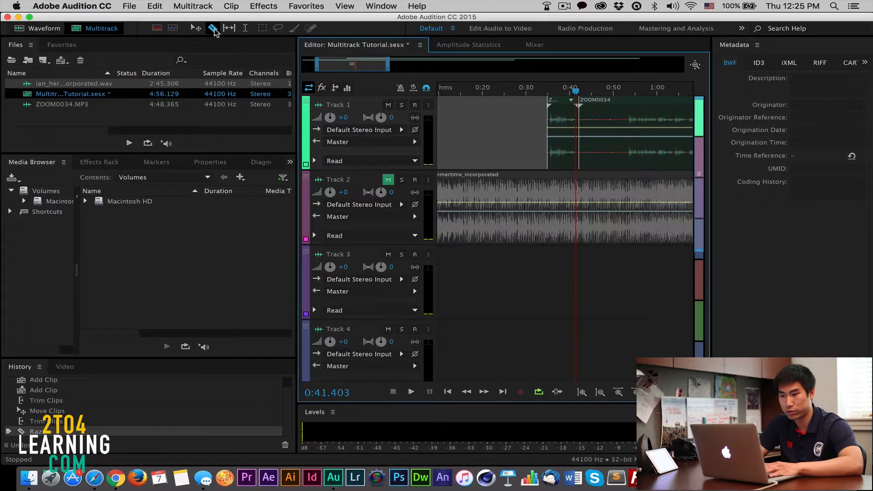
{"action": "left_click", "coordinate": [196, 27]}
{"action": "left_click", "coordinate": [629, 146]}
{"action": "key", "text": "Delete"}
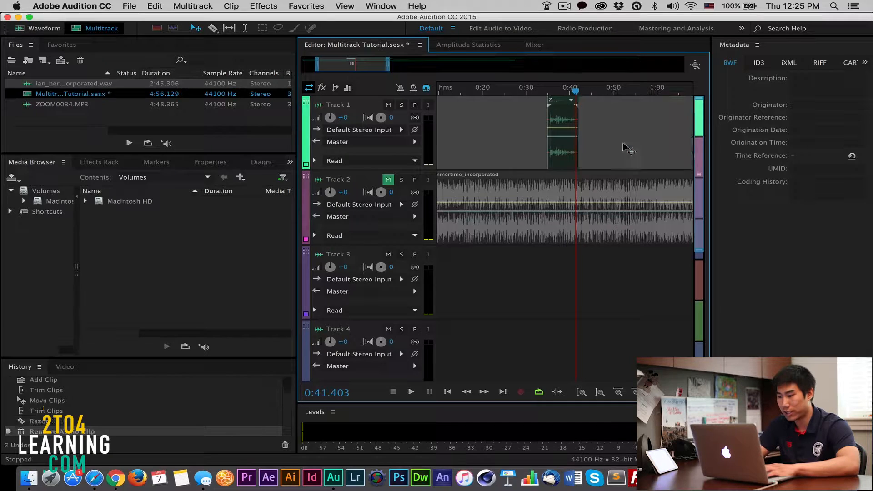
Step: Move the remaining voice clip to the start of Track 1 and play it from 0:00
{"action": "left_click_drag", "start_coordinate": [564, 106], "coordinate": [395, 114]}
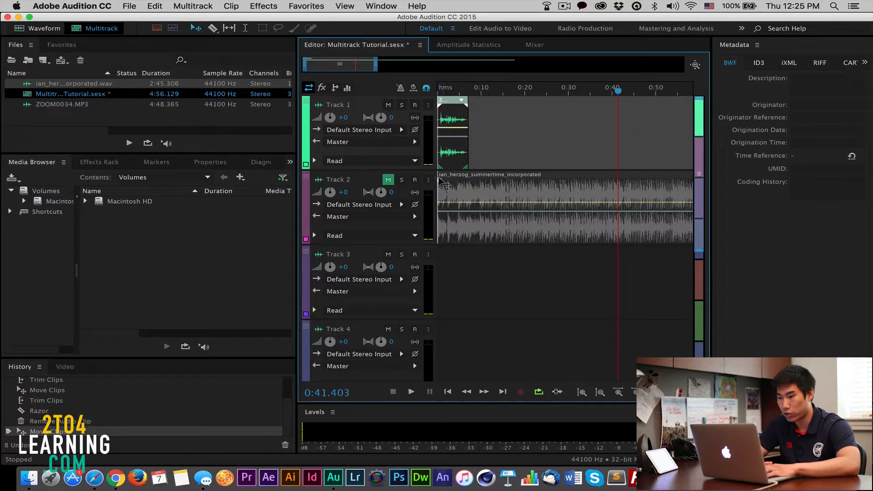
{"action": "left_click_drag", "start_coordinate": [446, 85], "coordinate": [423, 91]}
{"action": "key", "text": "space"}
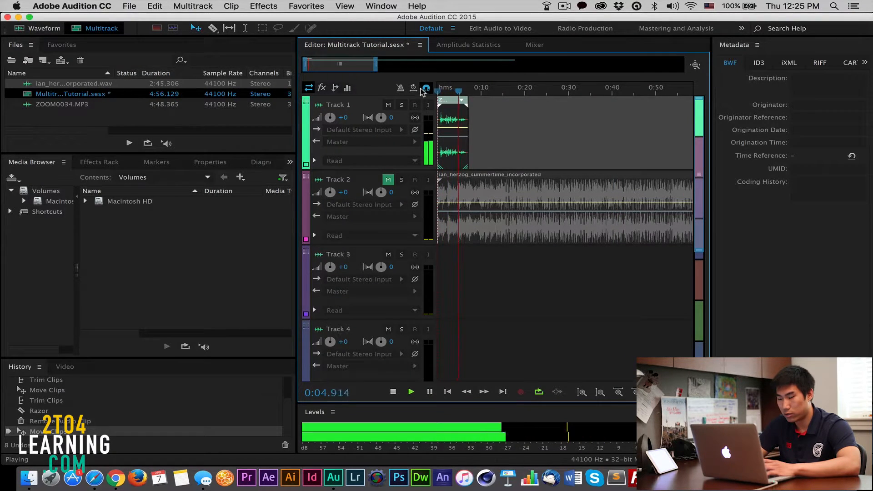
{"action": "key", "text": "space"}
Step: Unmute Track 2 and play the voice and music together from the beginning
{"action": "left_click", "coordinate": [388, 180]}
{"action": "key", "text": "Home"}
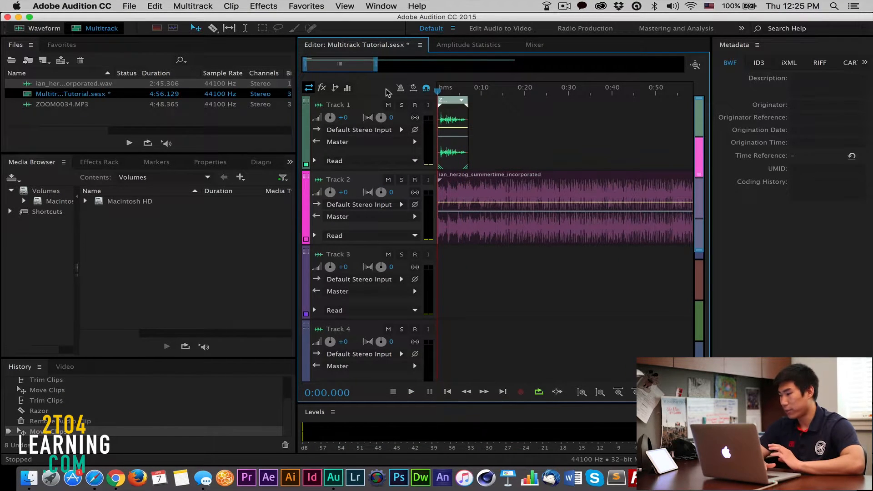
{"action": "key", "text": "space"}
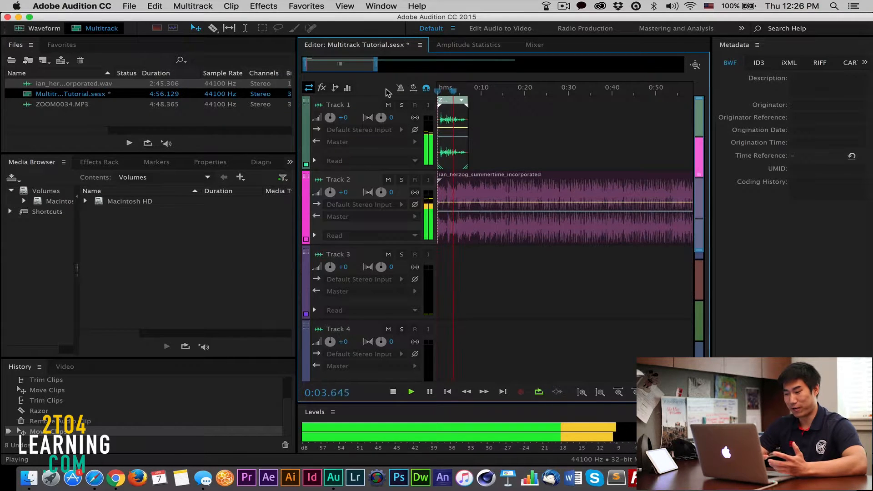
{"action": "key", "text": "space"}
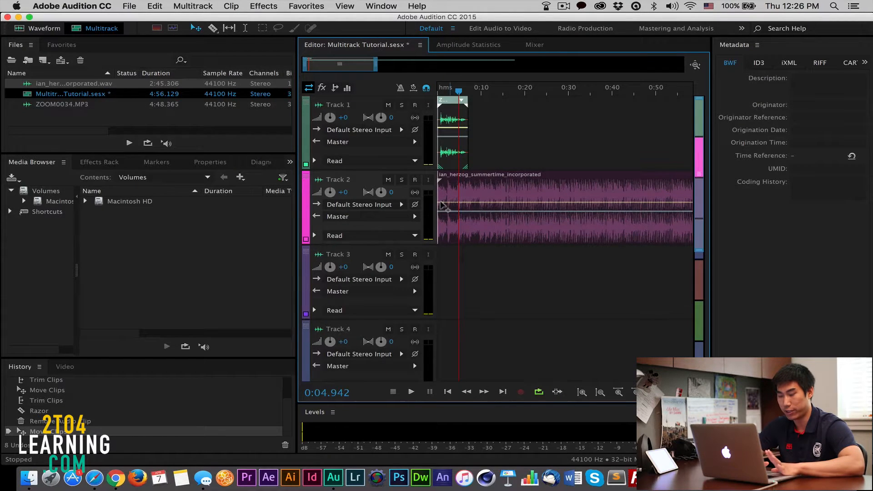
Step: Lower the whole volume envelope of the Track 2 music clip and play the mix from the start
{"action": "left_click", "coordinate": [445, 206]}
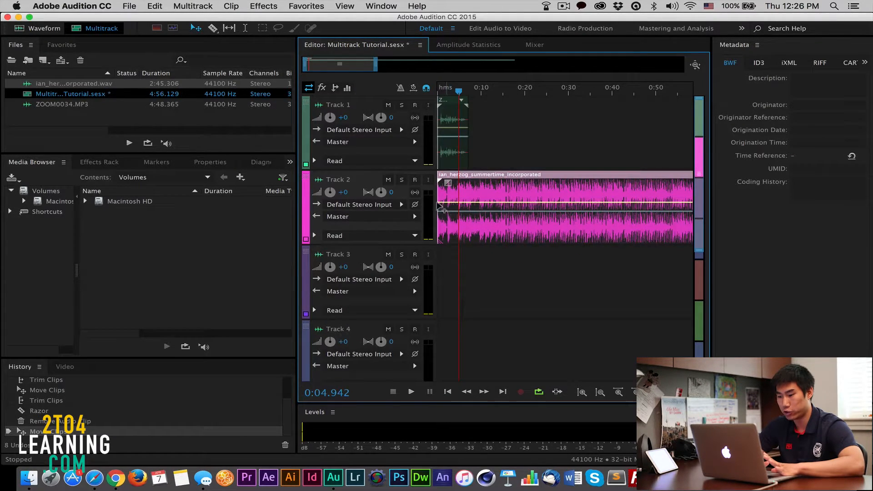
{"action": "left_click_drag", "start_coordinate": [443, 201], "coordinate": [445, 228]}
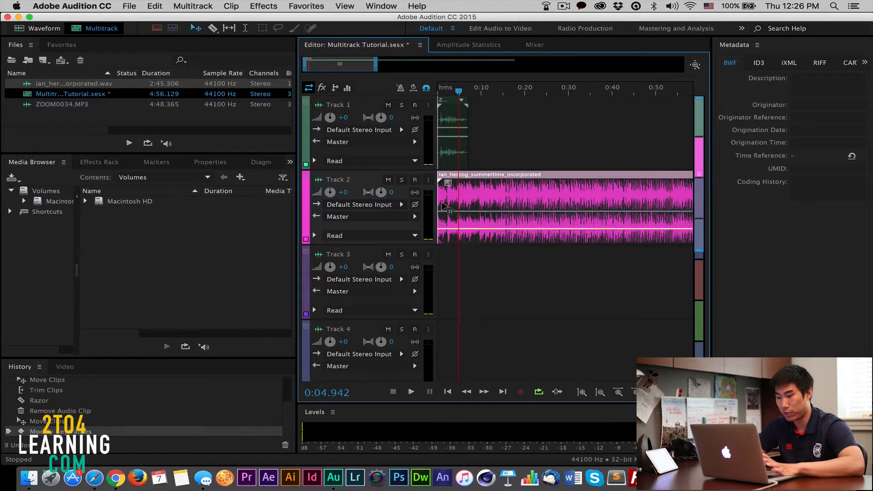
{"action": "left_click_drag", "start_coordinate": [453, 94], "coordinate": [407, 92]}
{"action": "key", "text": "space"}
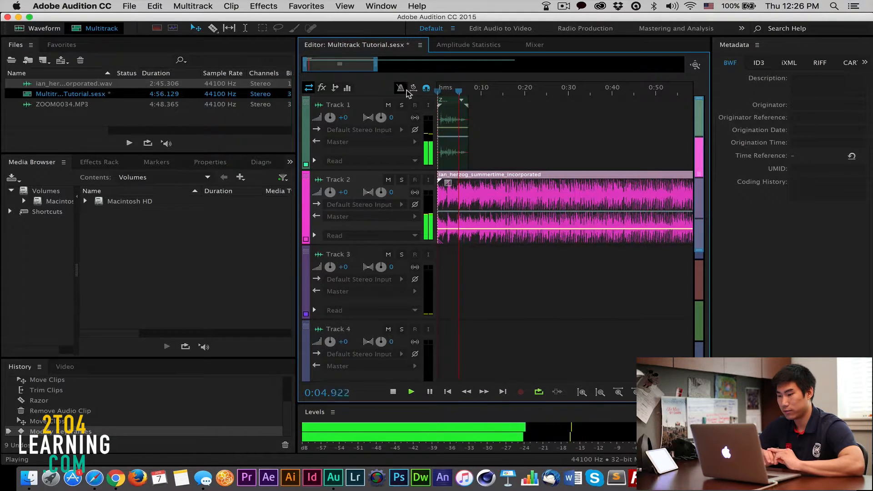
{"action": "key", "text": "space"}
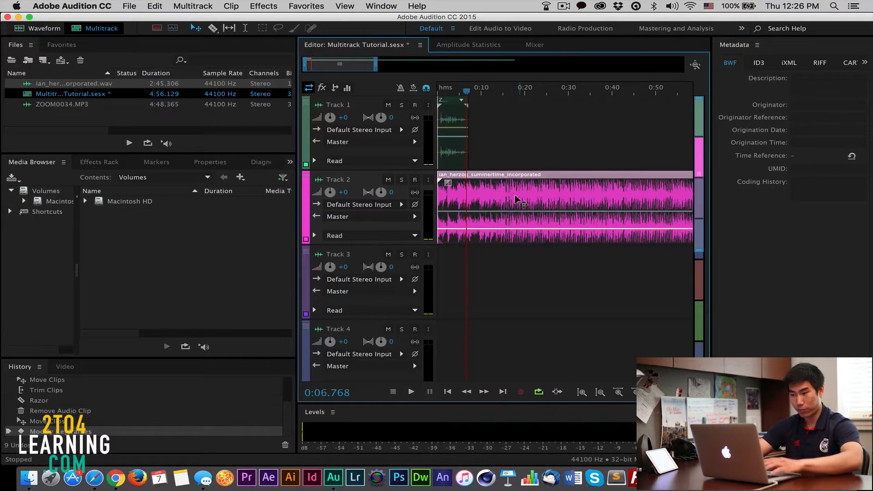
Step: Raise the volume envelope of the Track 1 voice clip slightly and return the playhead to 0:00
{"action": "left_click", "coordinate": [444, 138]}
{"action": "left_click_drag", "start_coordinate": [446, 124], "coordinate": [447, 121]}
{"action": "left_click_drag", "start_coordinate": [466, 91], "coordinate": [426, 88]}
Step: Add volume keyframes to the music clip at about 0:05 and 0:12, lower the second to fade the music, and place the playhead before the fade
{"action": "left_click", "coordinate": [490, 185]}
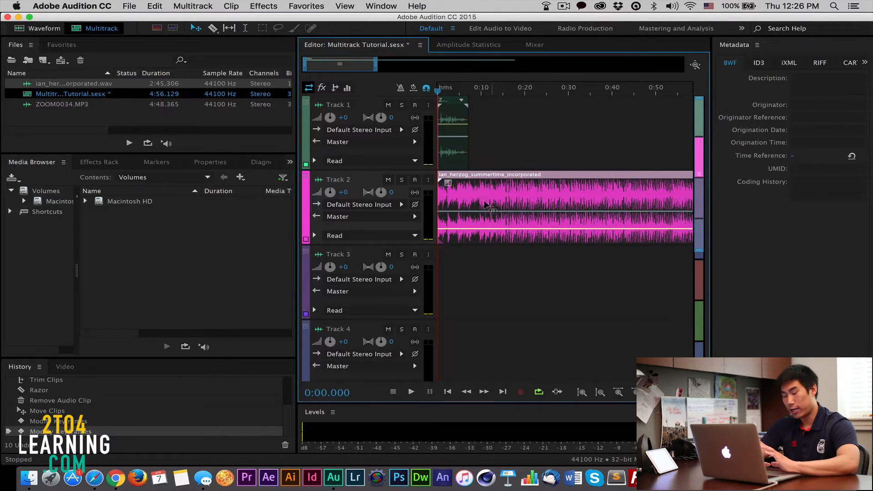
{"action": "scroll", "coordinate": [559, 201], "scroll_direction": "down", "scroll_amount": 1}
{"action": "left_click", "coordinate": [452, 229]}
{"action": "left_click", "coordinate": [474, 226]}
{"action": "left_click_drag", "start_coordinate": [474, 225], "coordinate": [476, 240]}
{"action": "left_click", "coordinate": [452, 90]}
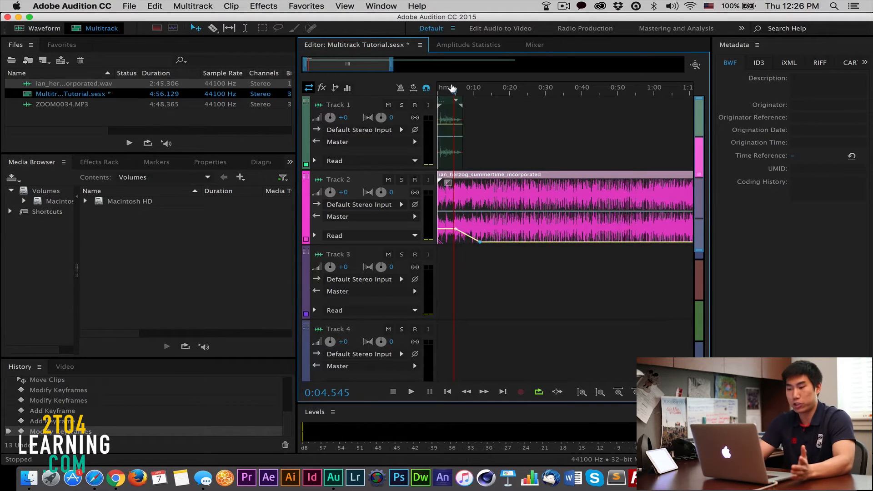